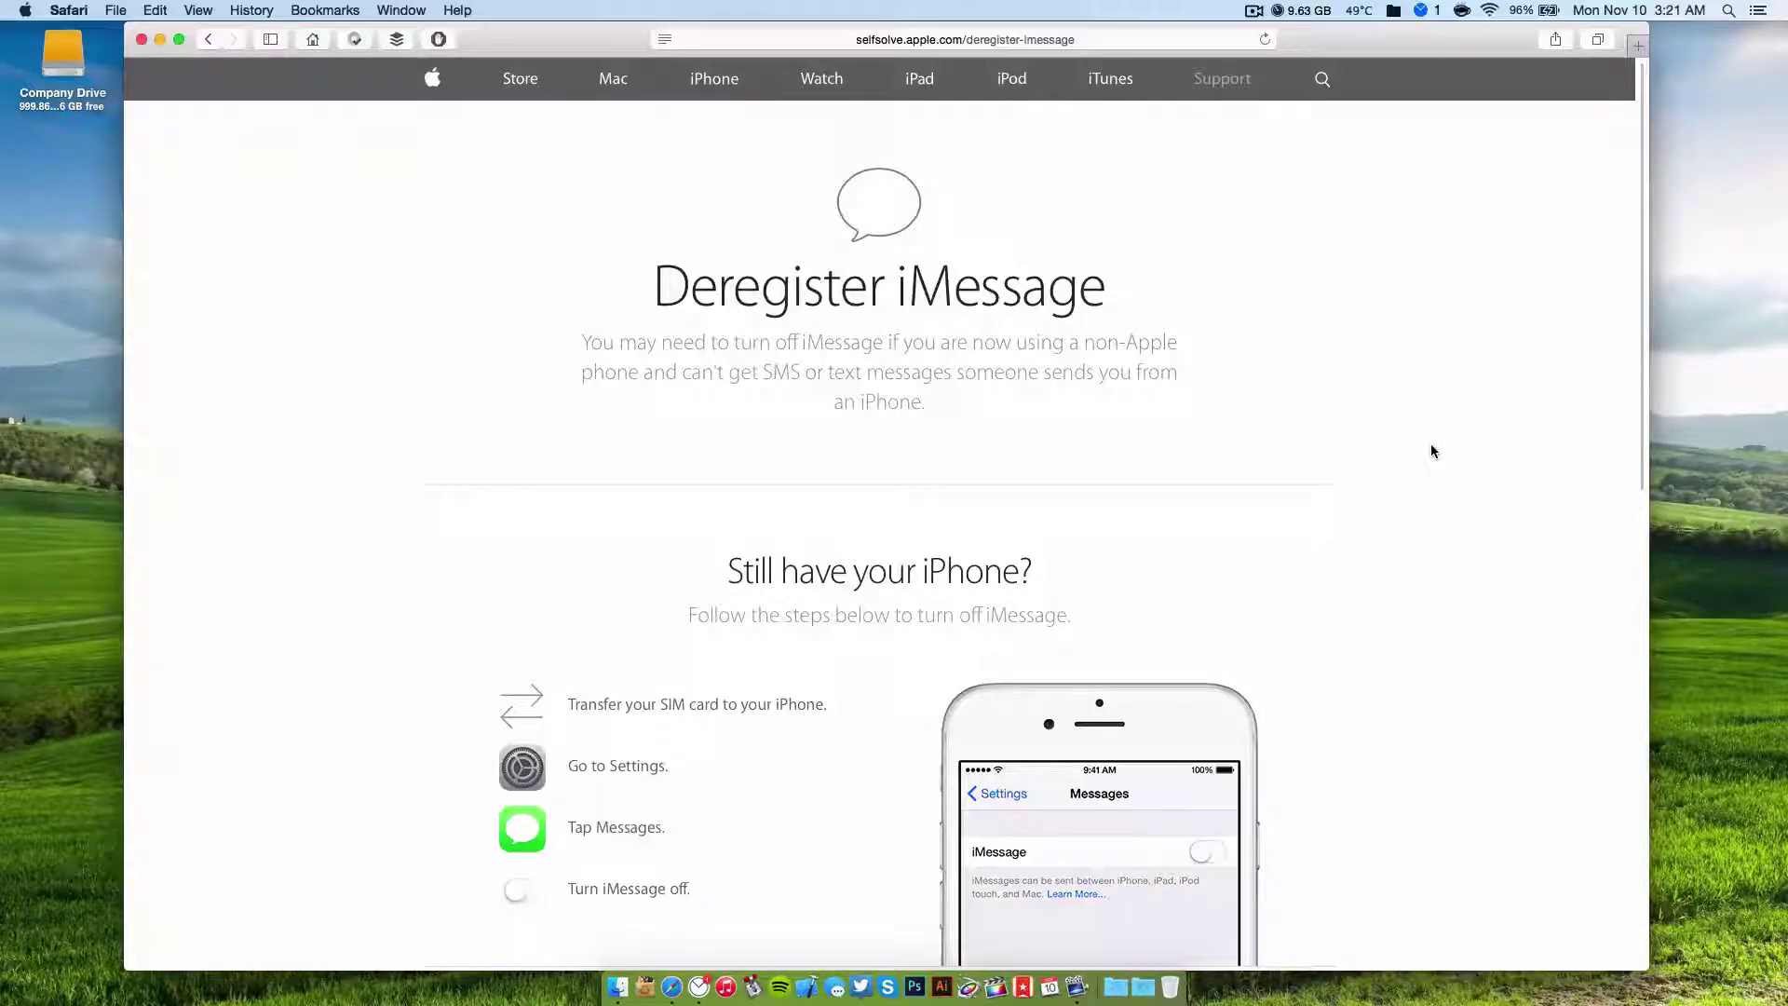
{"action": "scroll", "coordinate": [1421, 479], "scroll_direction": "down", "scroll_amount": 5}
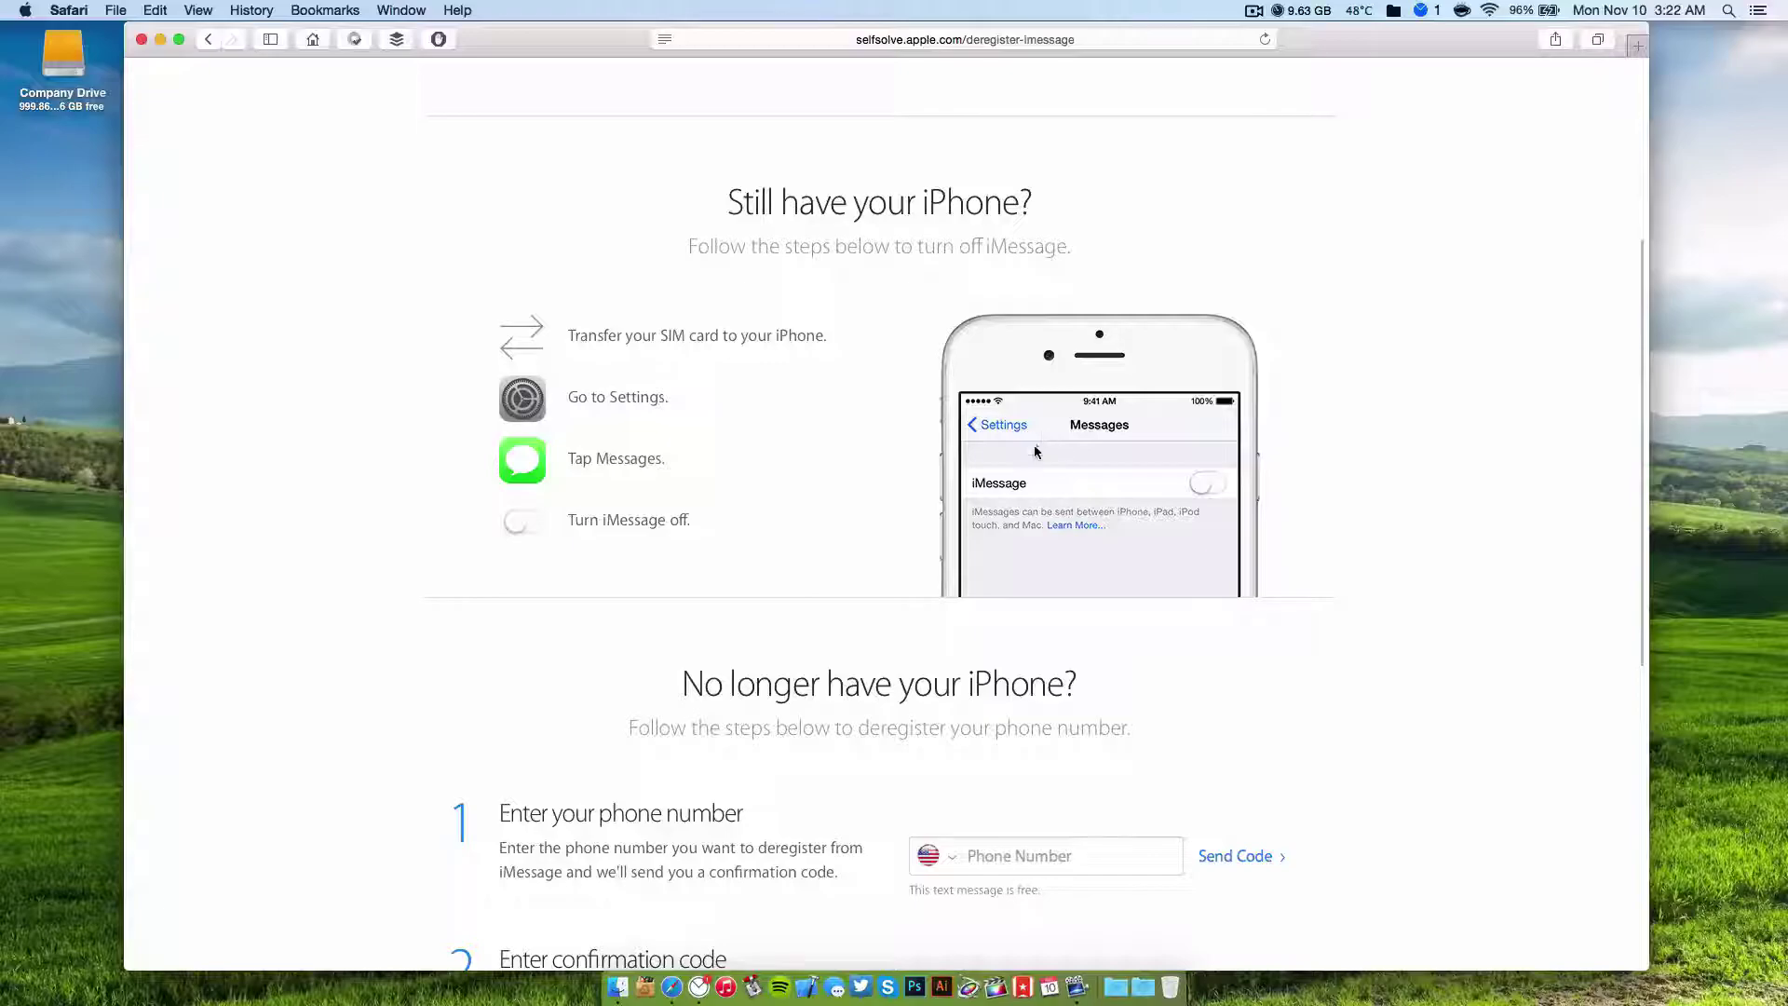
{"action": "scroll", "coordinate": [1042, 437], "scroll_direction": "down", "scroll_amount": 3}
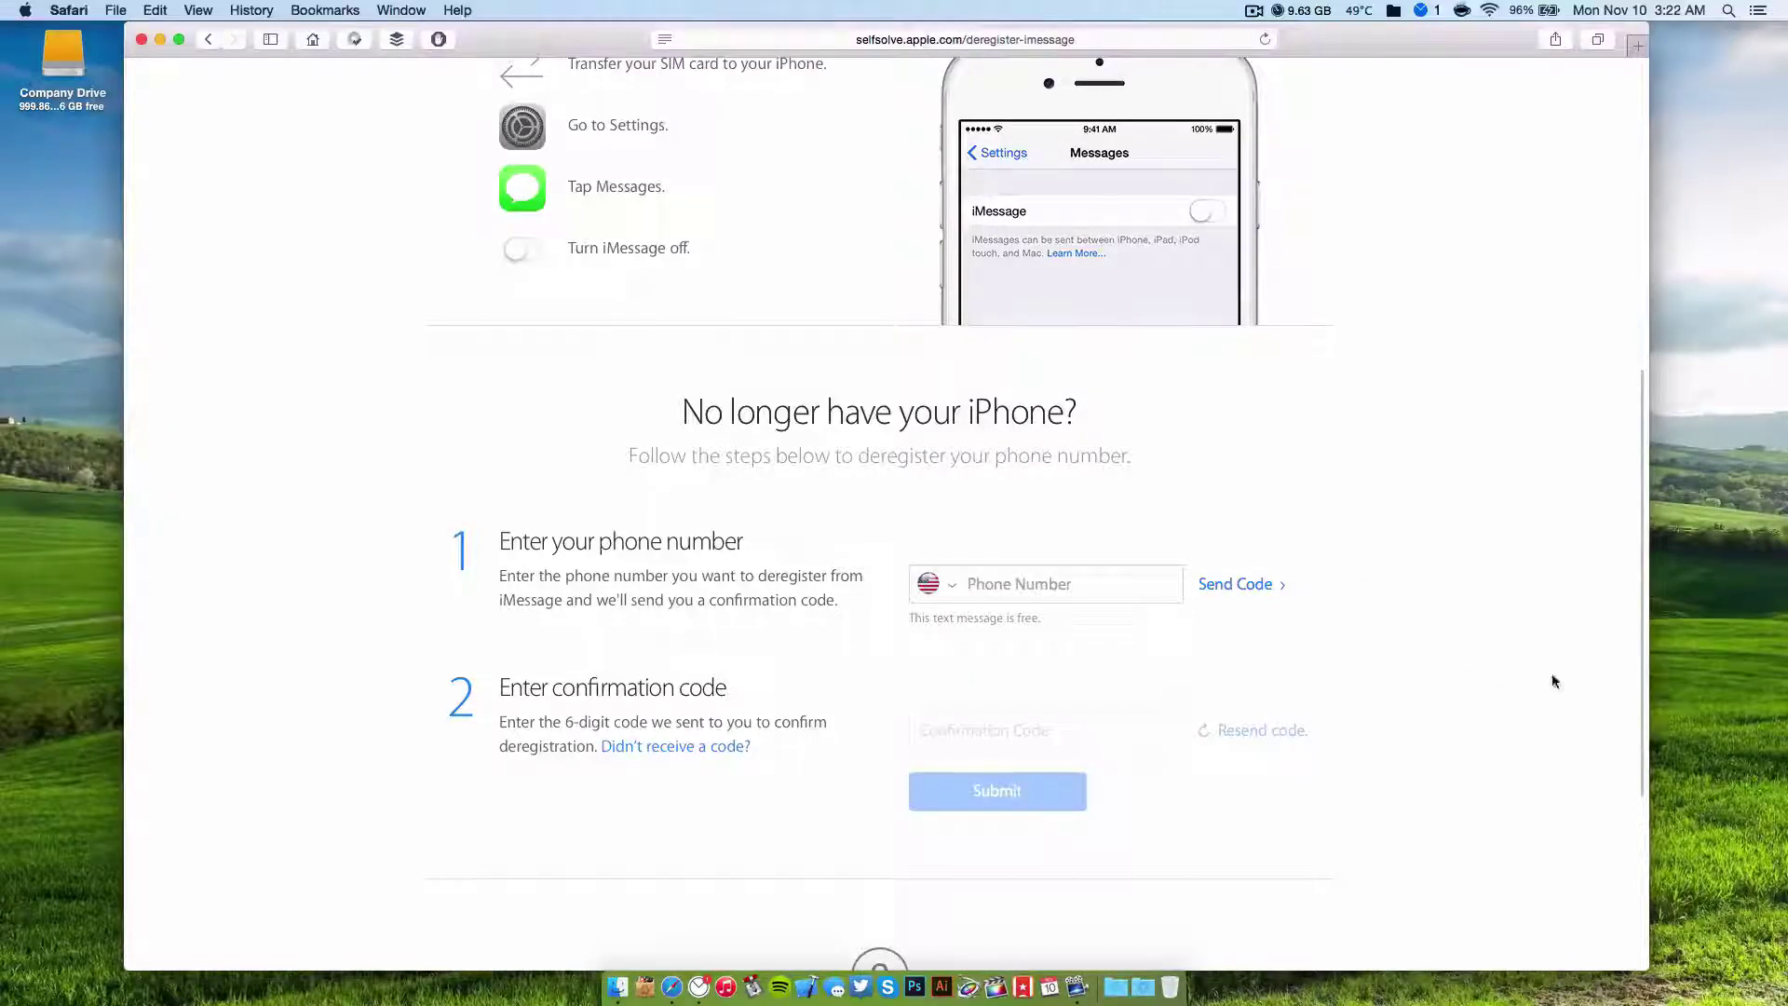
{"action": "scroll", "coordinate": [1478, 687], "scroll_direction": "up", "scroll_amount": 5}
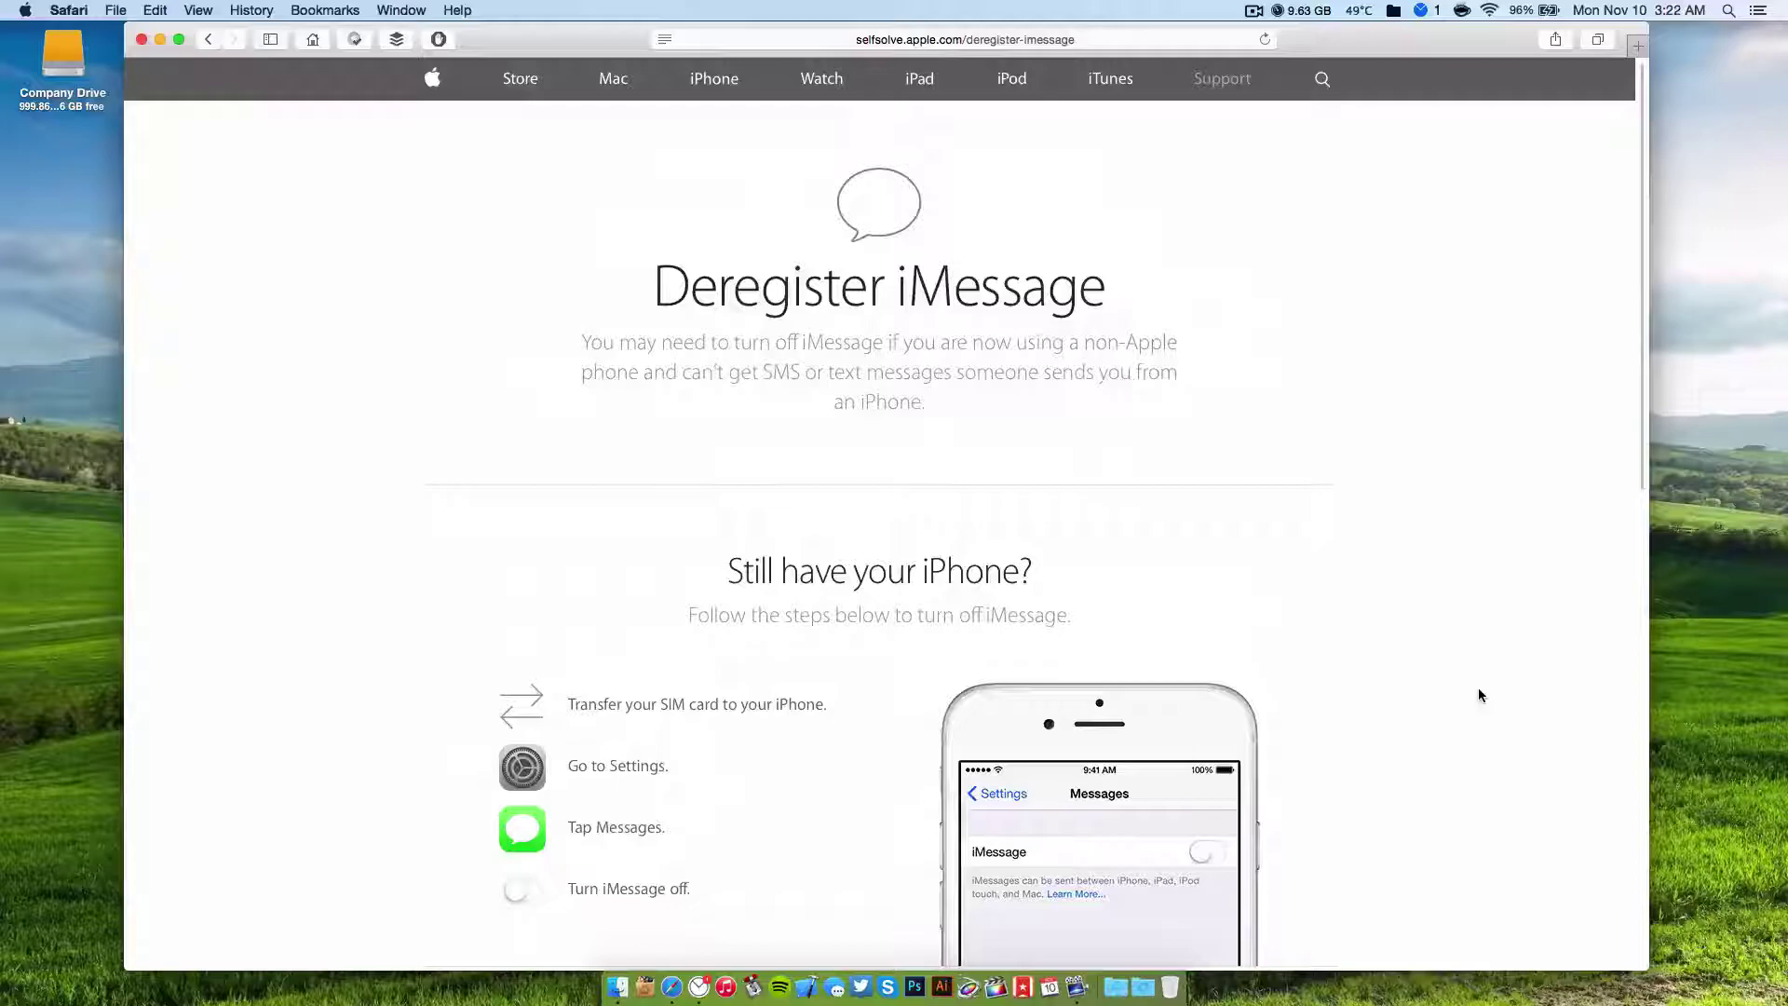